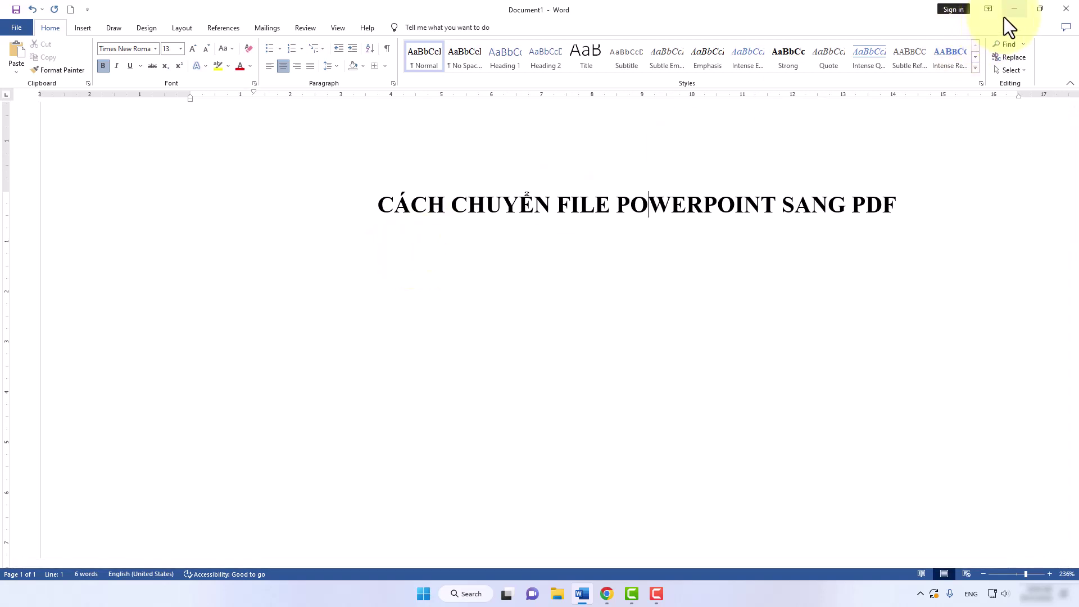
- Minimize the Word document 'CÁCH CHUYỂN FILE POWERPOINT SANG PDF' so the desktop shows
click(1006, 15)
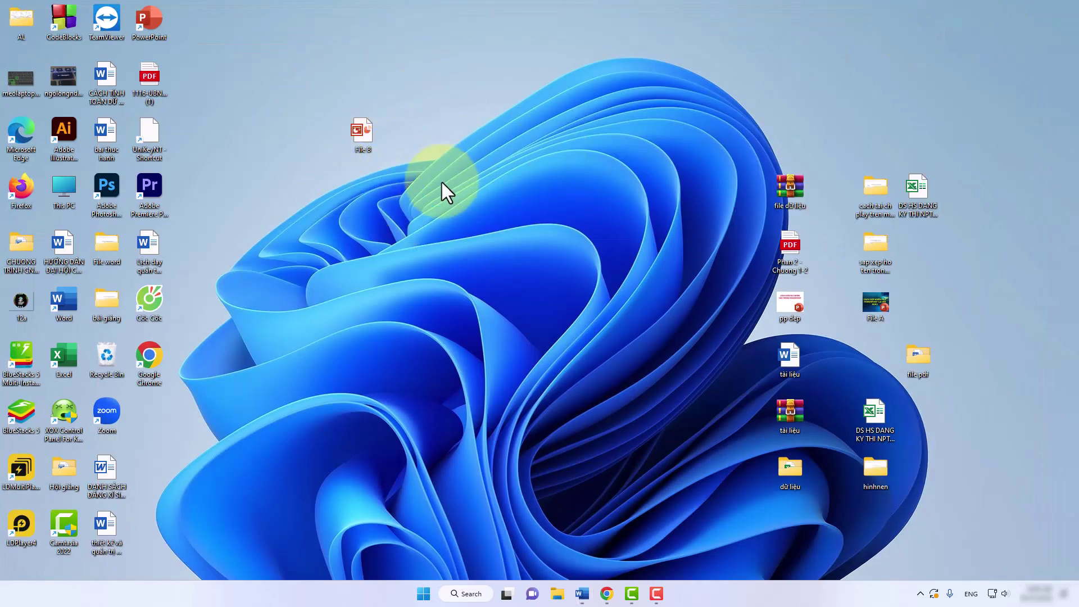
- Open File B from the desktop in PowerPoint and show its File backstage screen
double_click(360, 141)
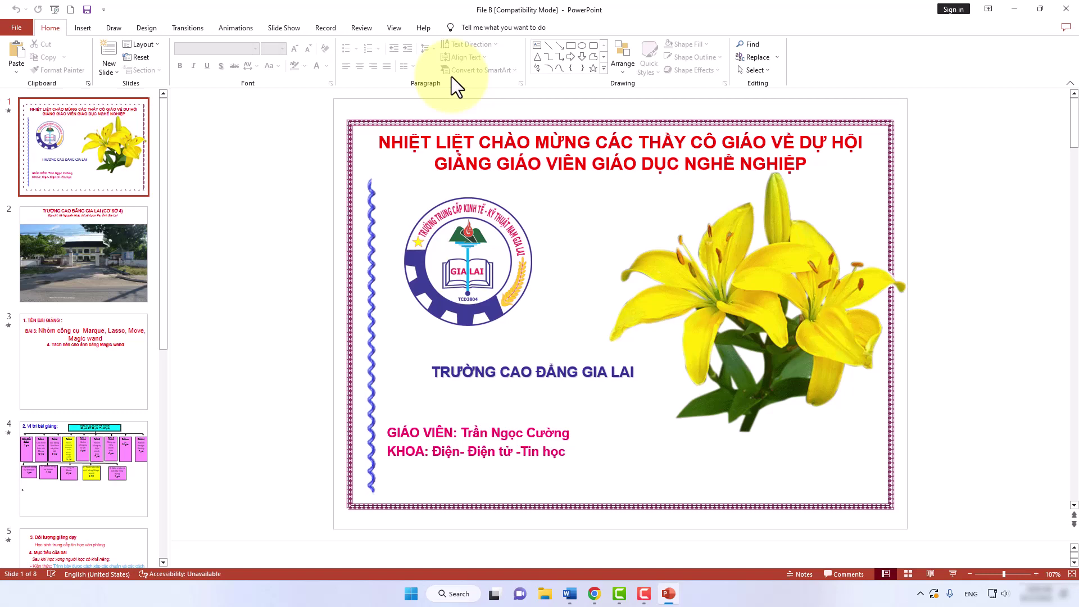
click(16, 23)
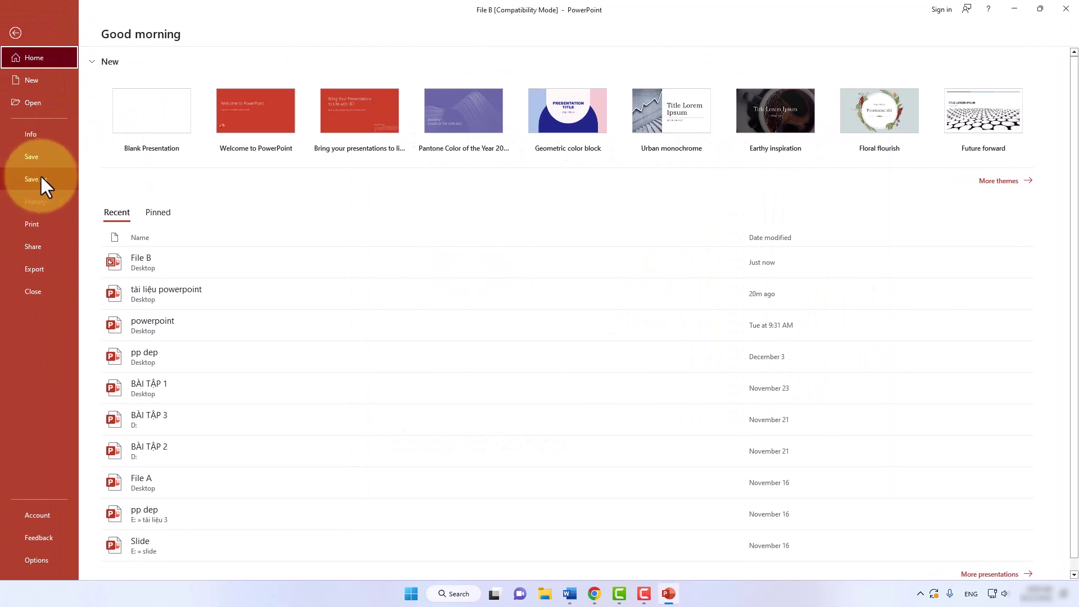
- Start Save As via This PC > Browse and choose Desktop, with 'File B' proposed as the name
click(40, 177)
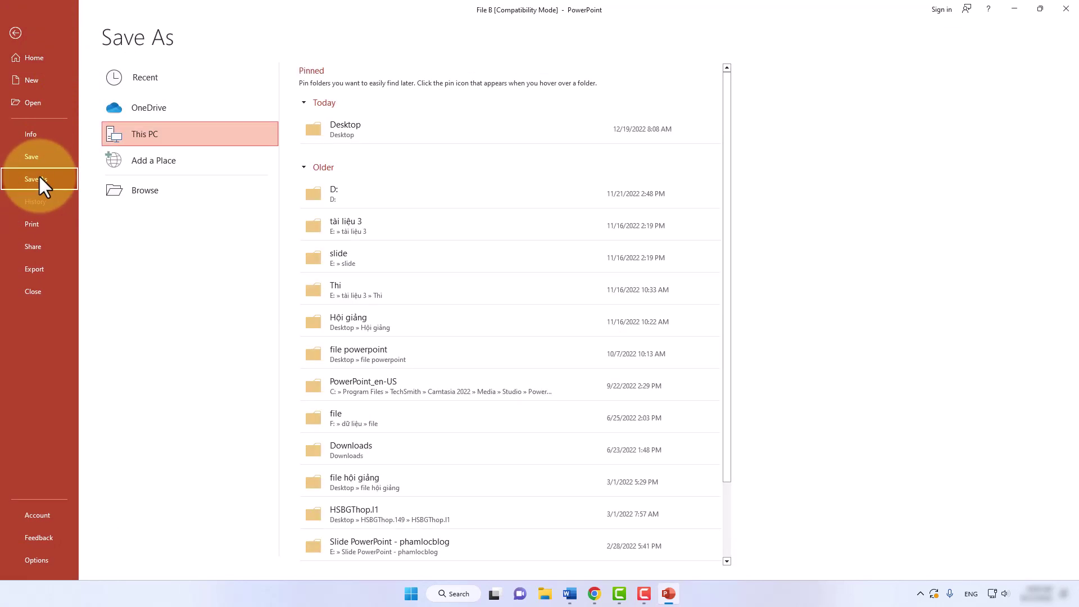
click(147, 188)
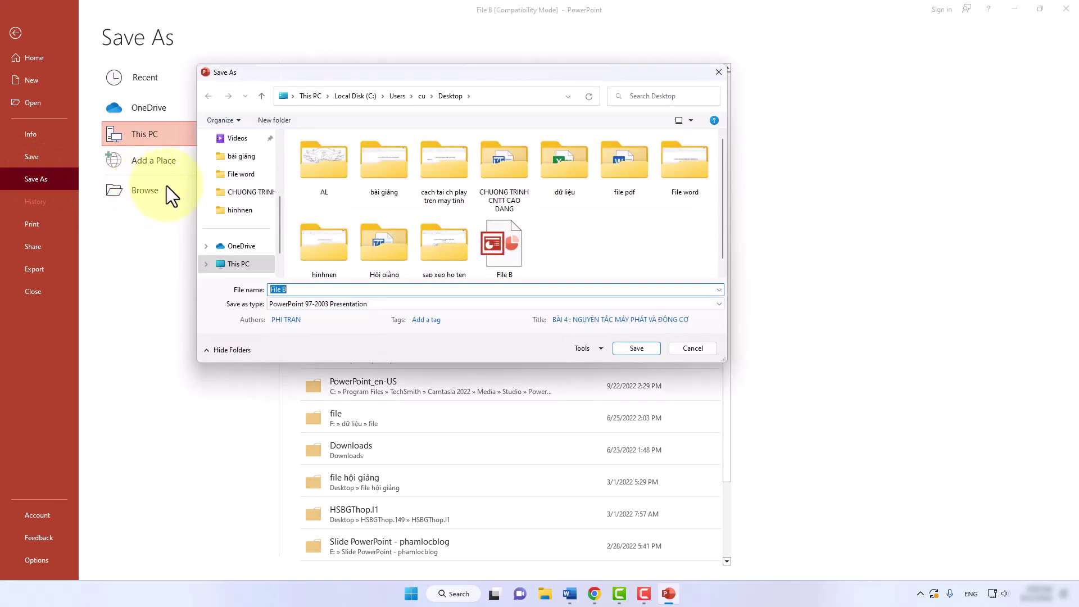
scroll(282, 201, up, 5)
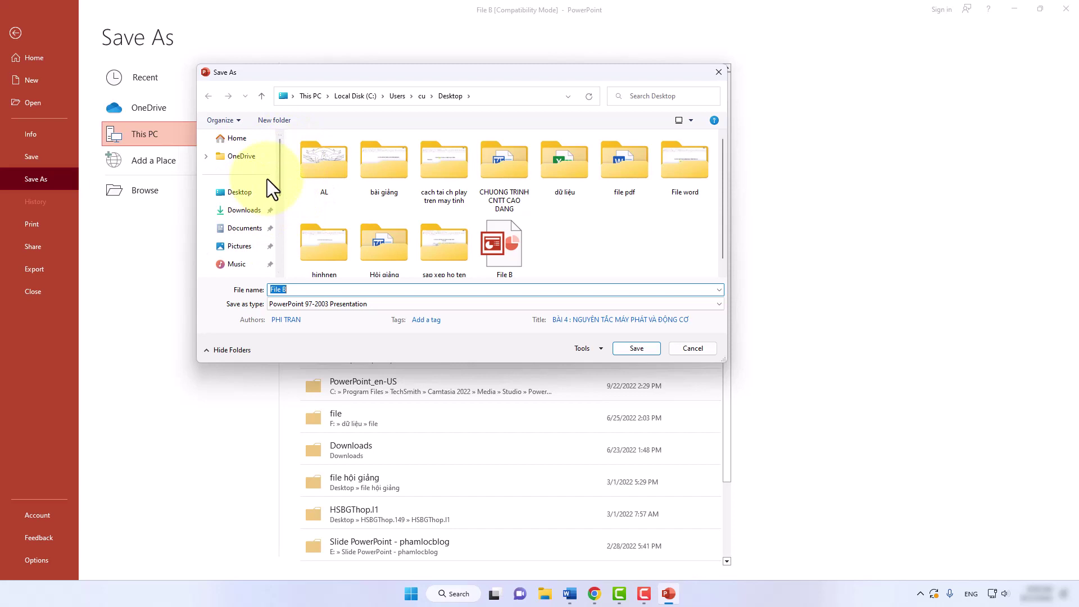
click(235, 193)
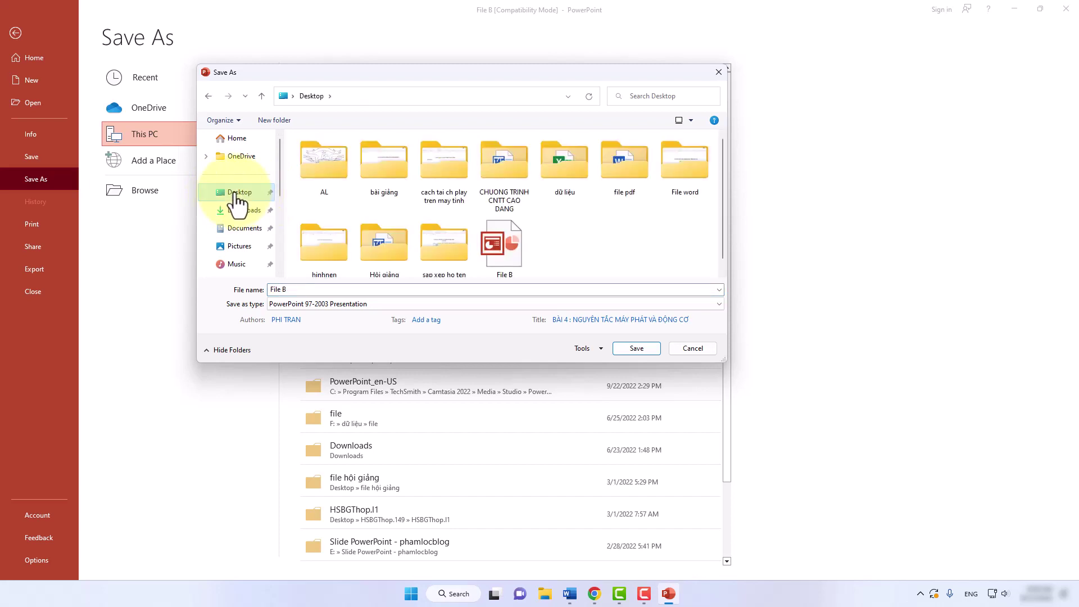
- Rename the copy 'file pdf tai lieu', set the type to PDF, and save it to the Desktop
double_click(295, 289)
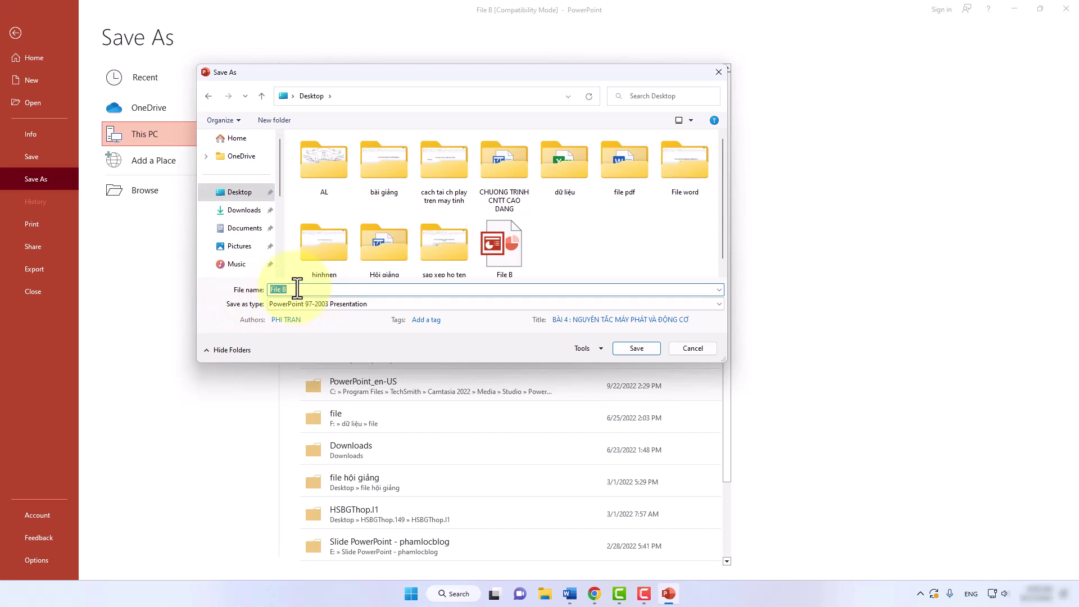
text(f)
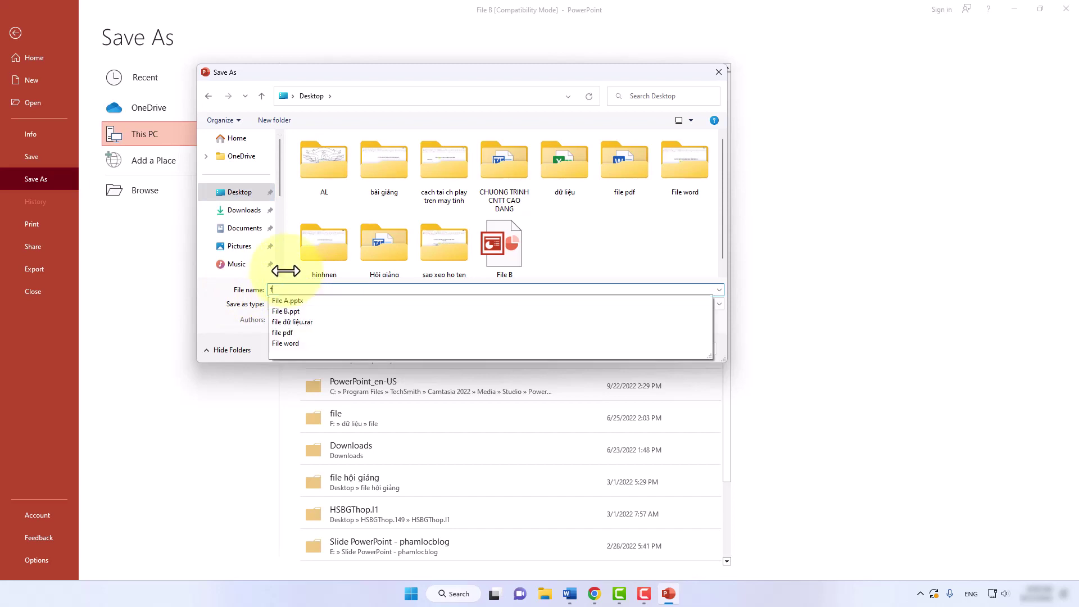
text(ile pdf tai lieu)
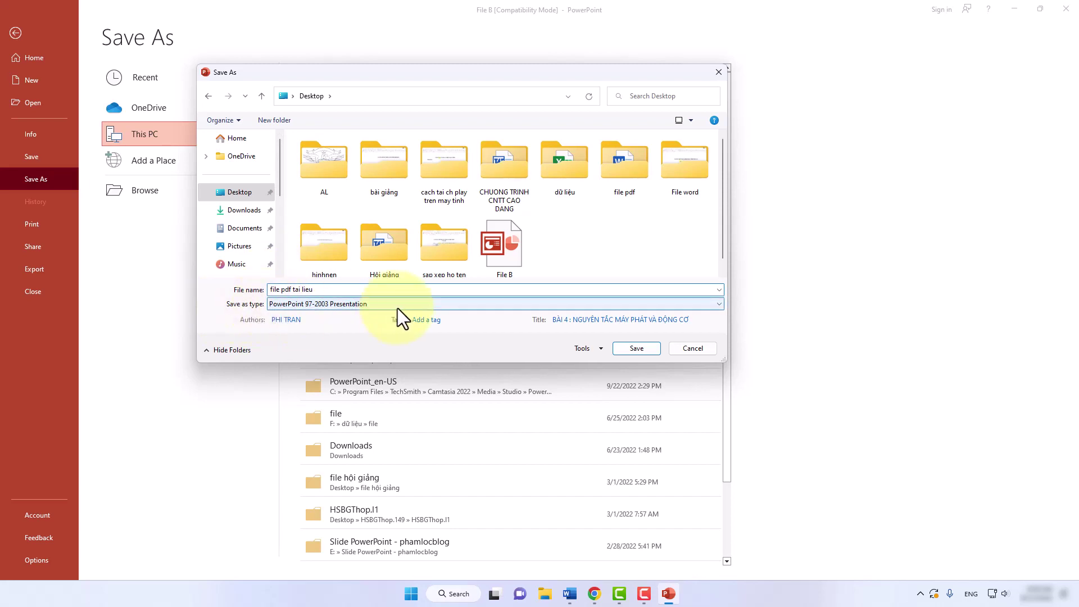
click(717, 305)
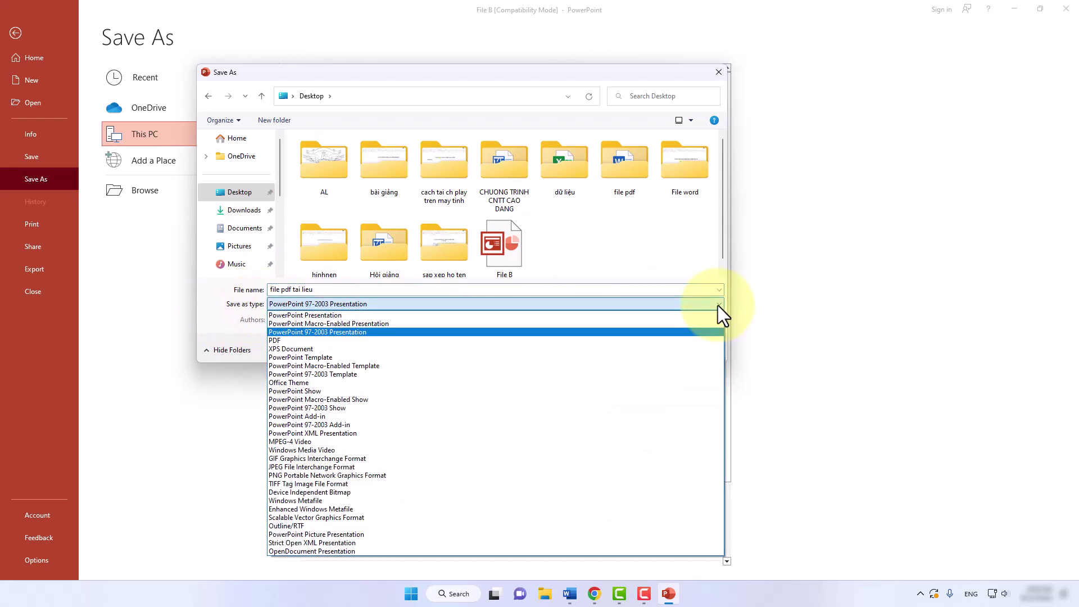
click(275, 339)
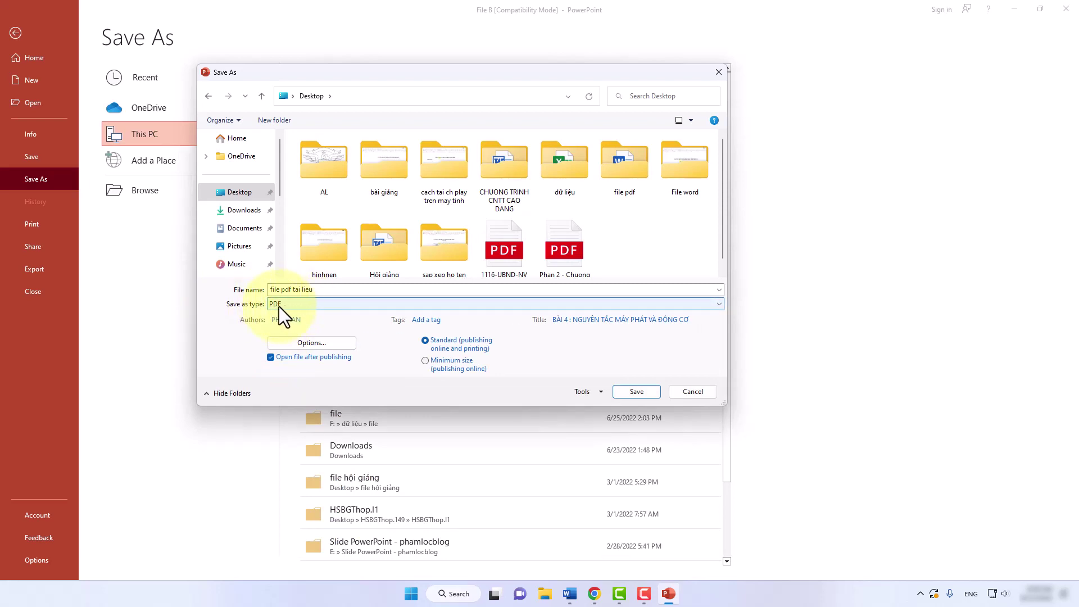
click(637, 391)
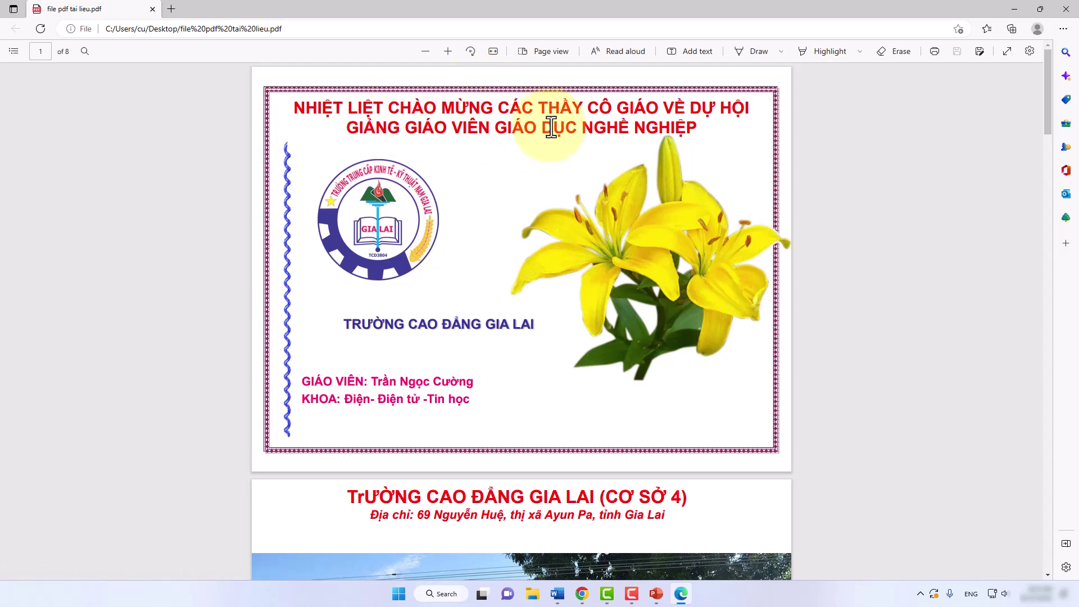
- Scroll through the 8-page PDF in Edge, then close it to return to PowerPoint
scroll(480, 180, down, 3)
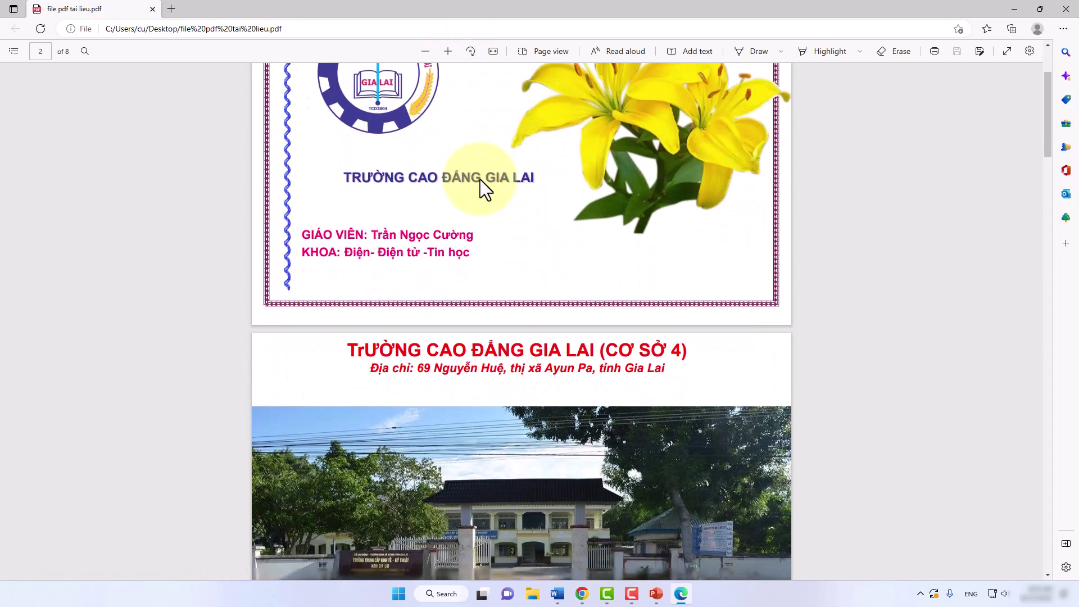
scroll(480, 180, down, 4)
scroll(480, 180, down, 8)
scroll(480, 180, up, 14)
scroll(481, 175, up, 1)
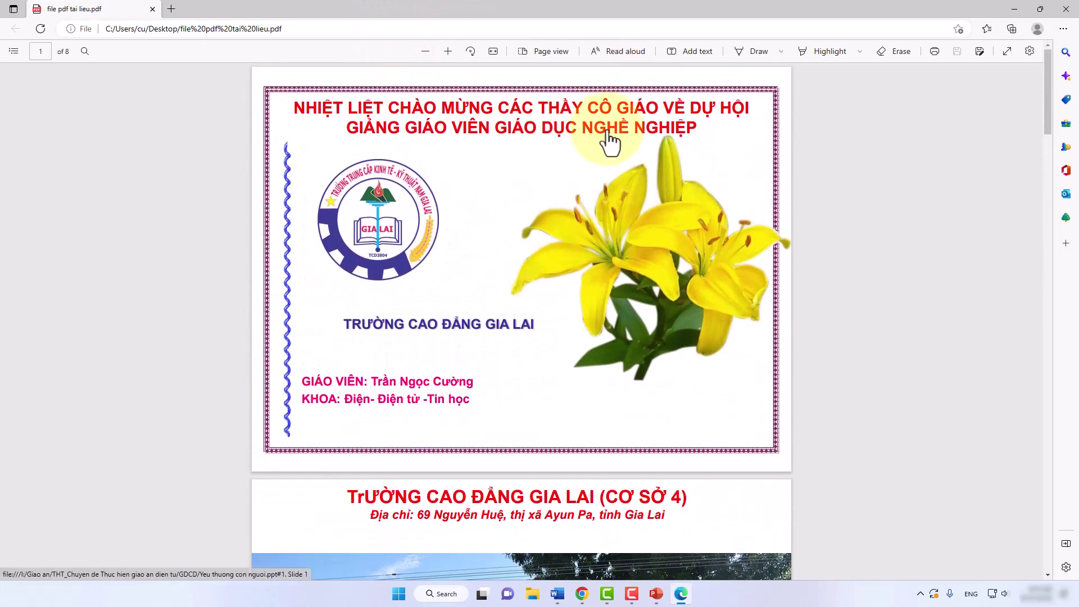
click(1074, 11)
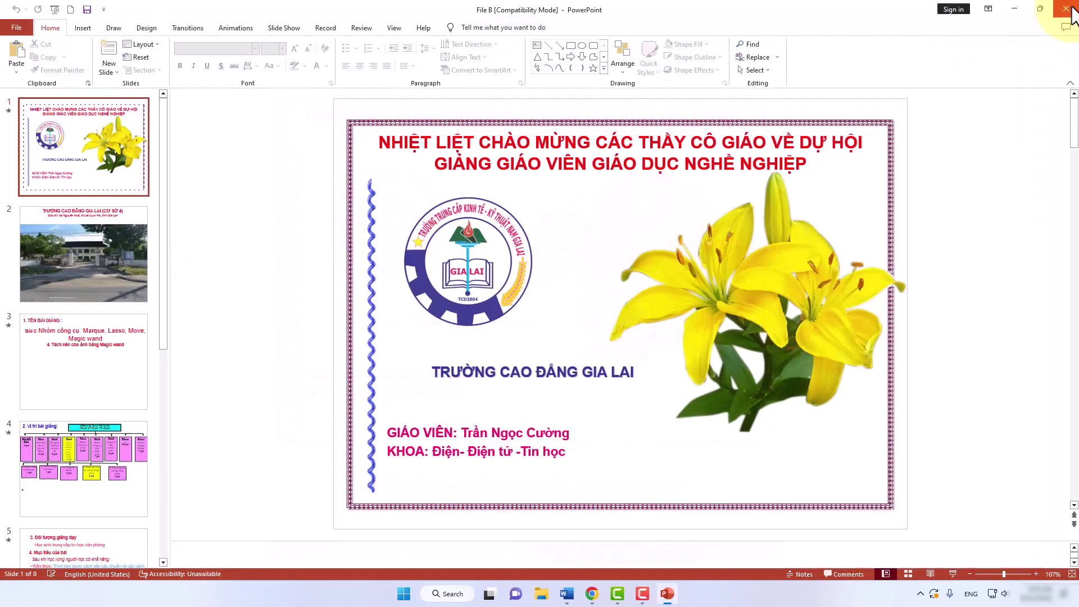
- Place 'file pdf tai lieu' beside File B on the desktop, review it in Edge, then return to PowerPoint
click(1018, 5)
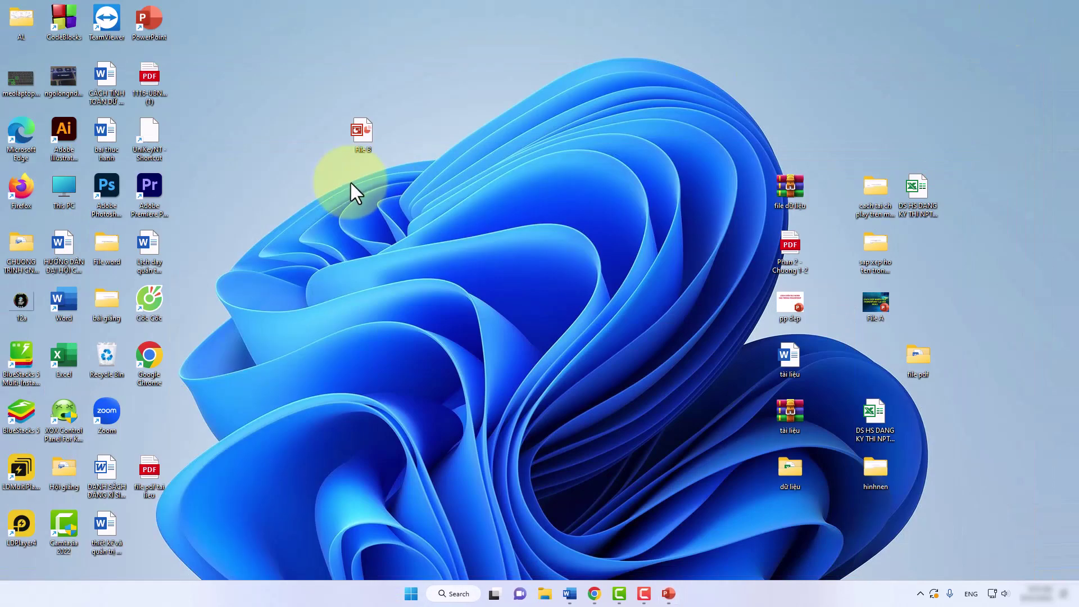
mouse_move(155, 460)
mouse_down()
mouse_move(336, 274)
mouse_move(285, 104)
mouse_up()
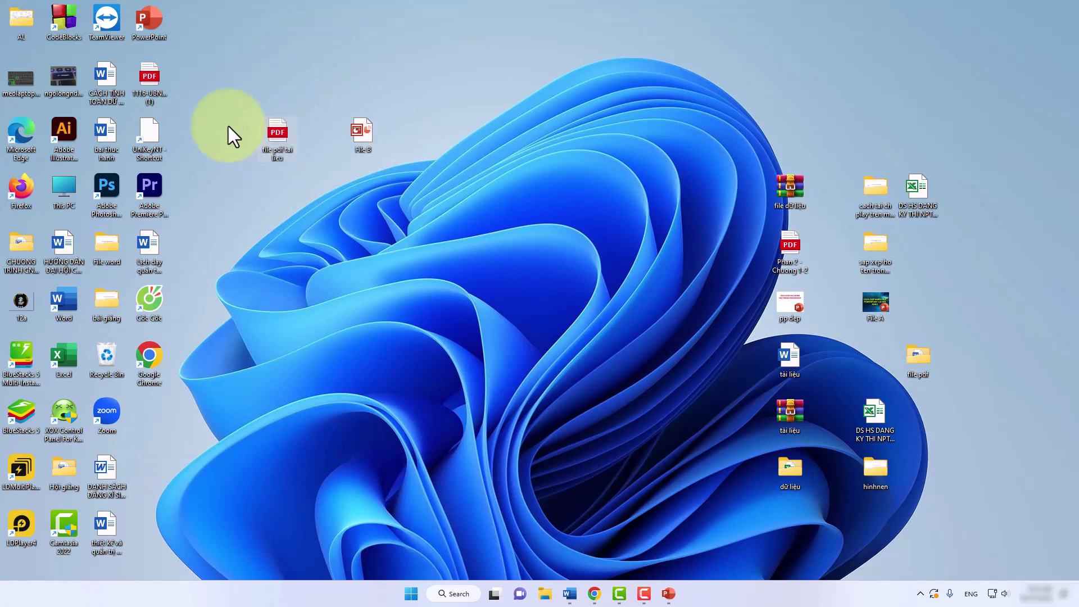
mouse_move(277, 135)
double_click(286, 132)
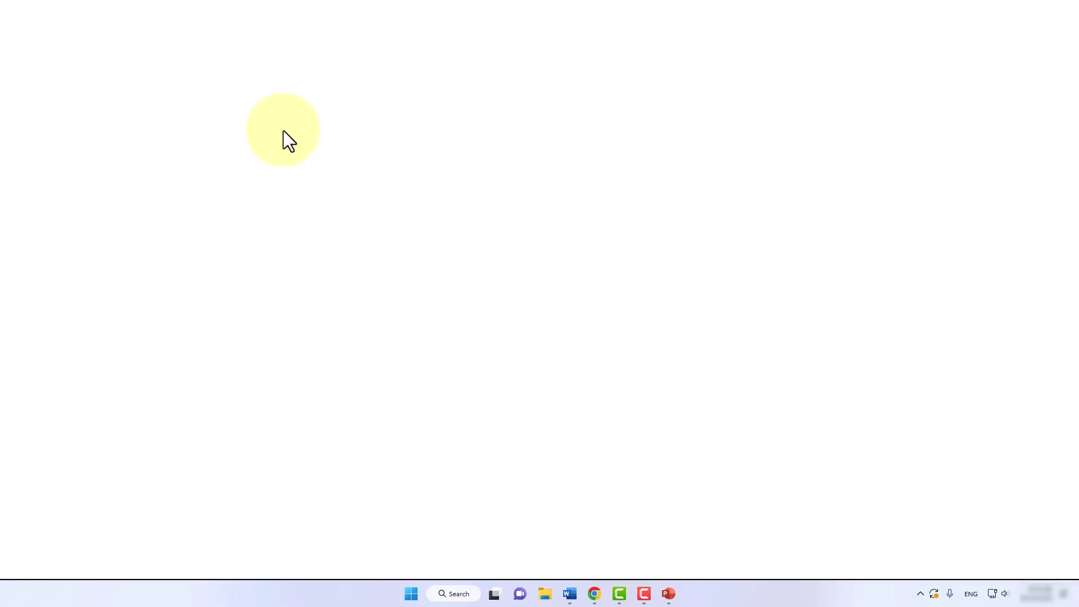
scroll(405, 193, down, 3)
scroll(406, 191, down, 6)
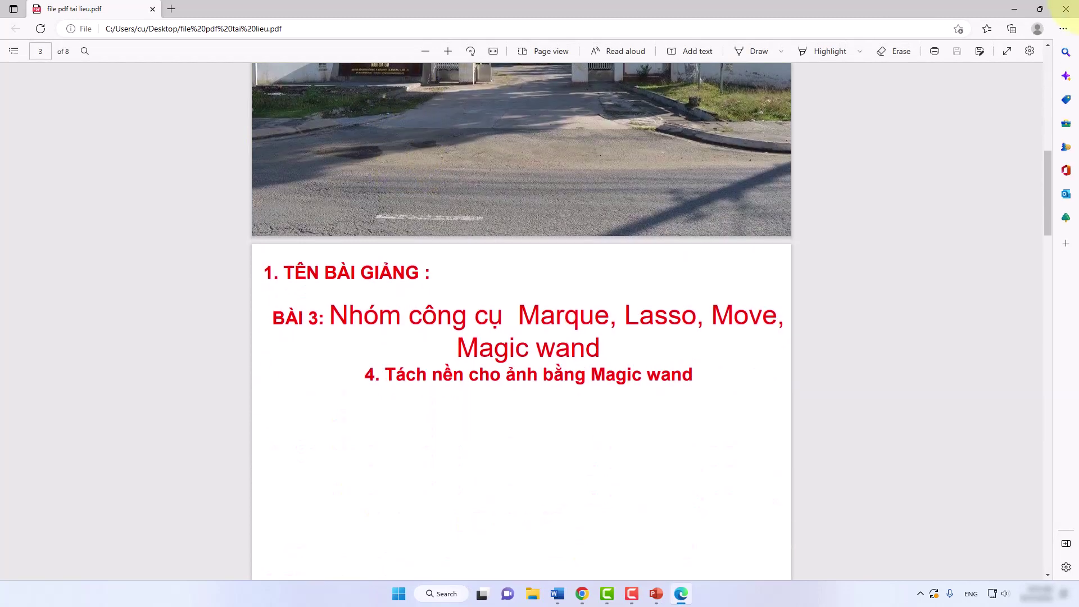
click(1066, 9)
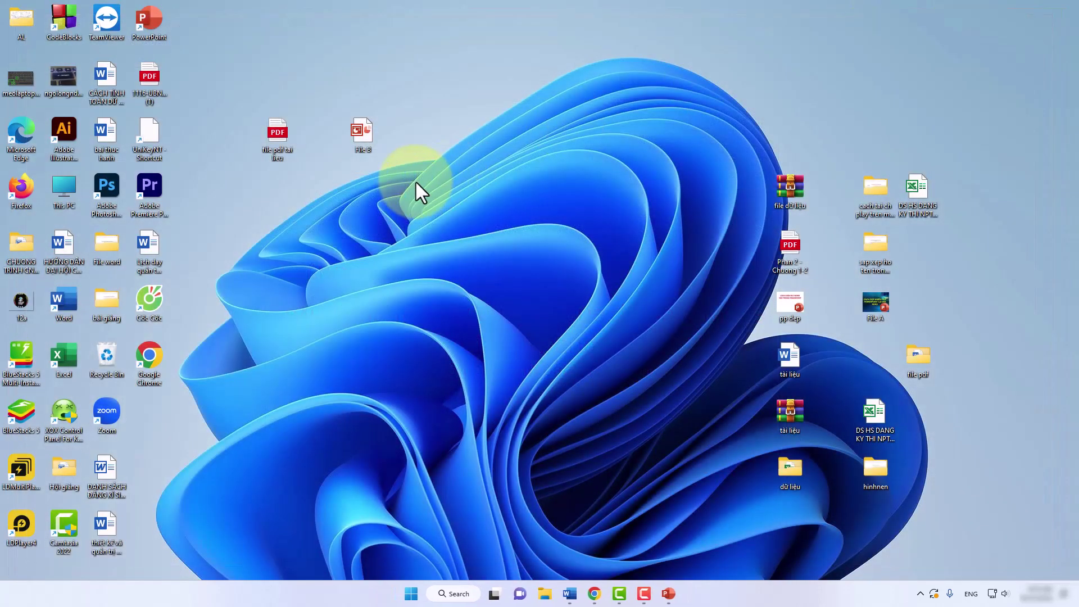
click(667, 595)
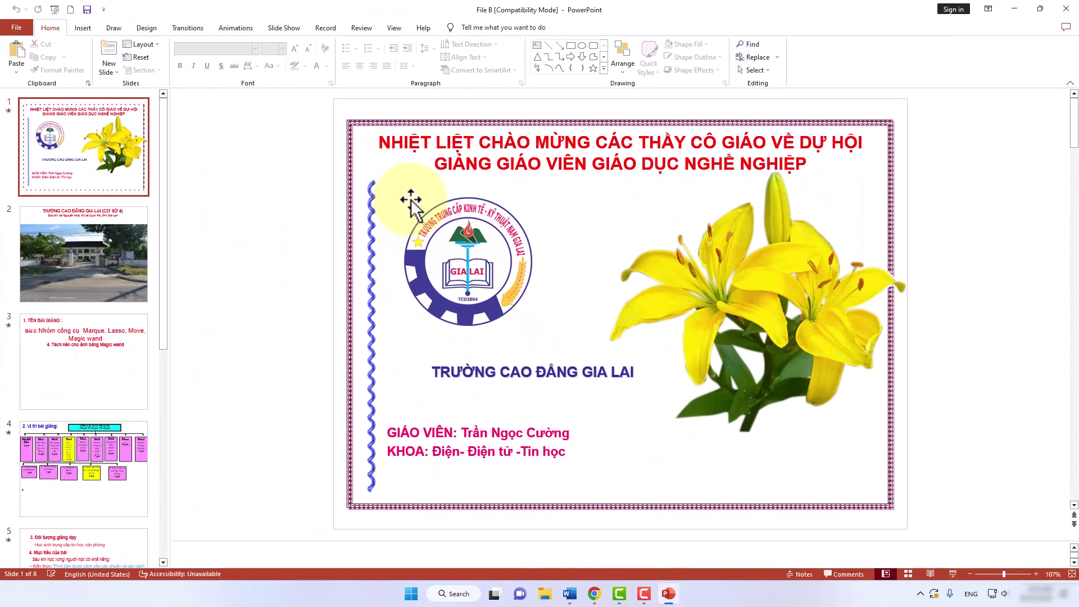
- Go to File > Export to show the Create PDF/XPS Document option
click(19, 25)
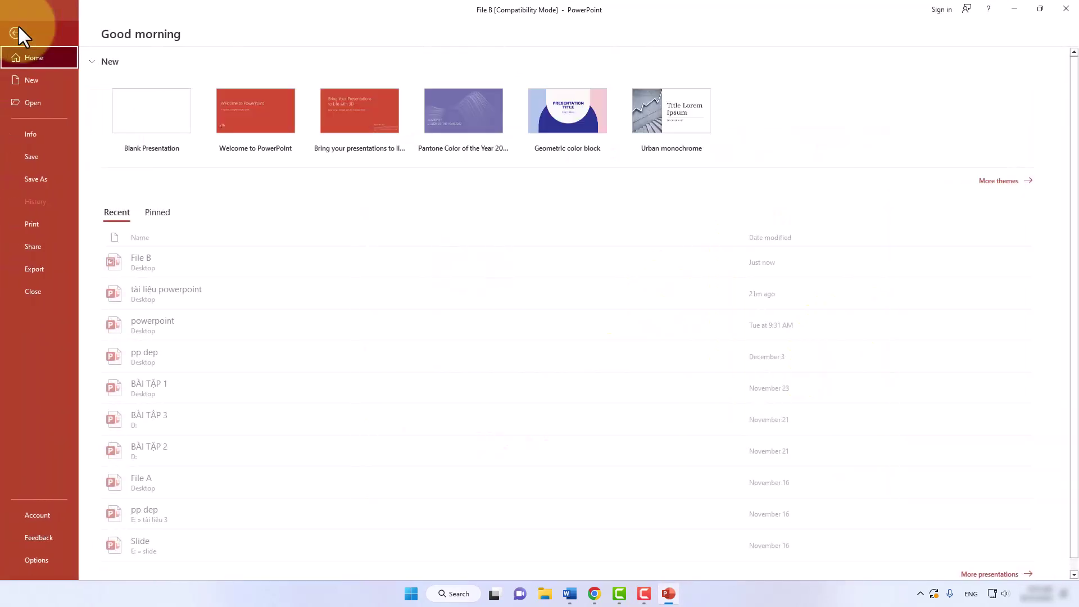
click(41, 269)
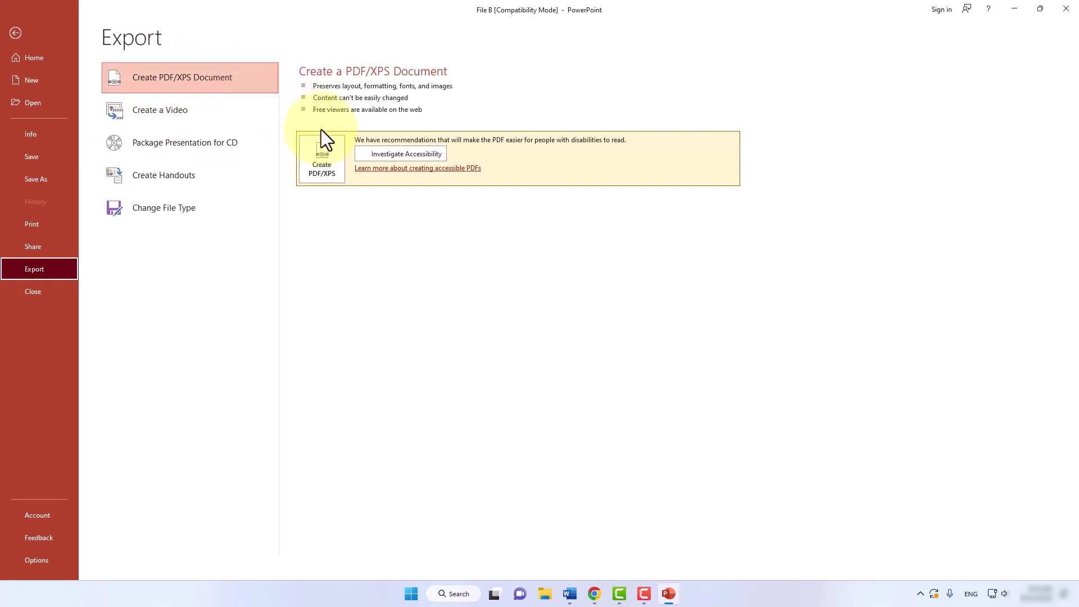
- Start Create PDF/XPS and set the Publish as PDF or XPS dialog to the Desktop folder
click(324, 158)
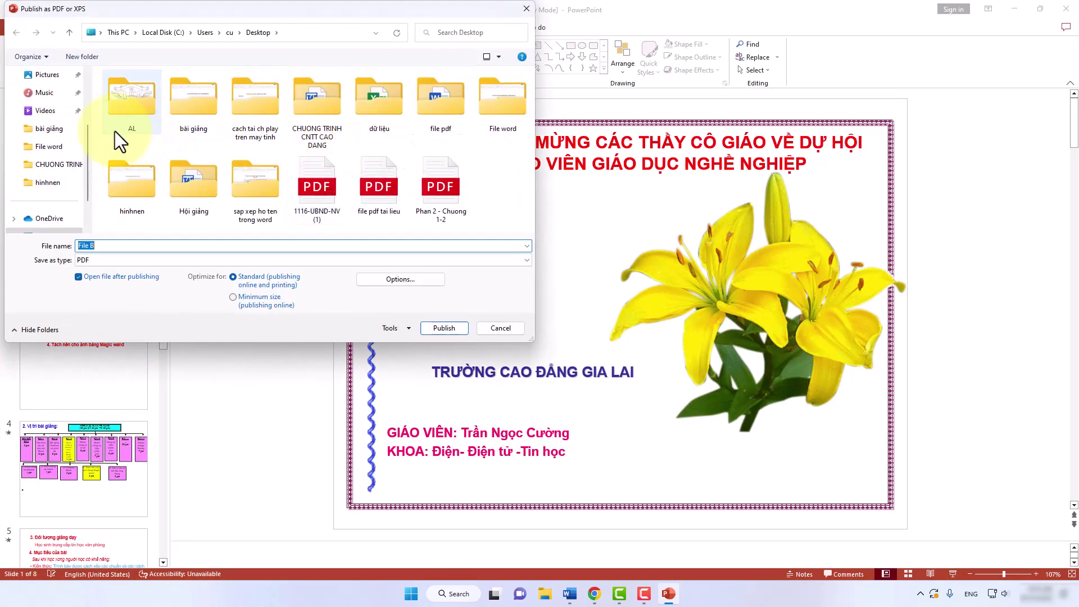
drag(88, 136, 87, 84)
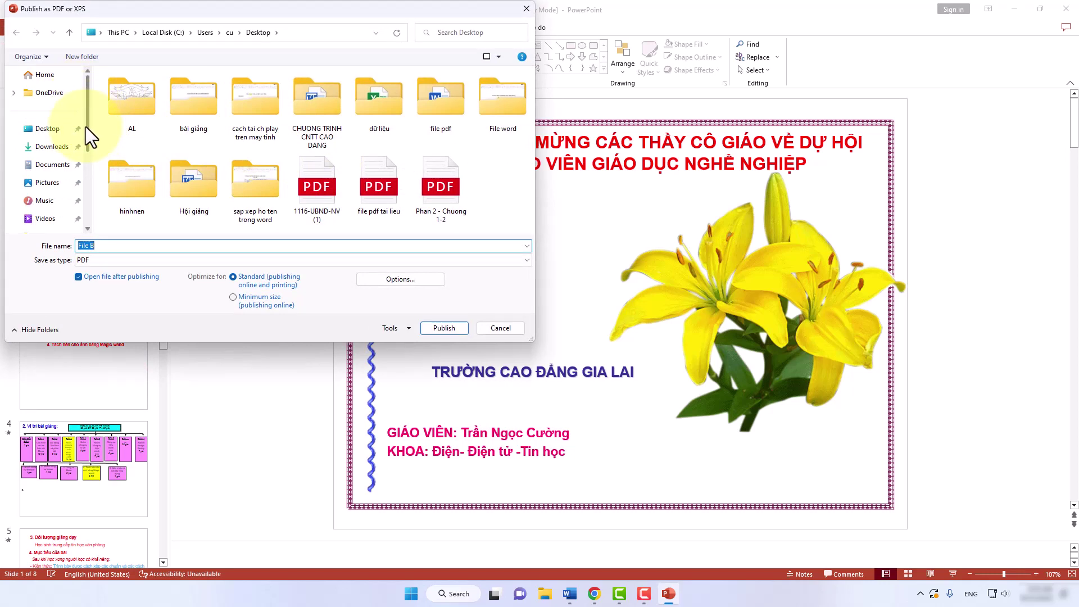
drag(87, 126, 89, 189)
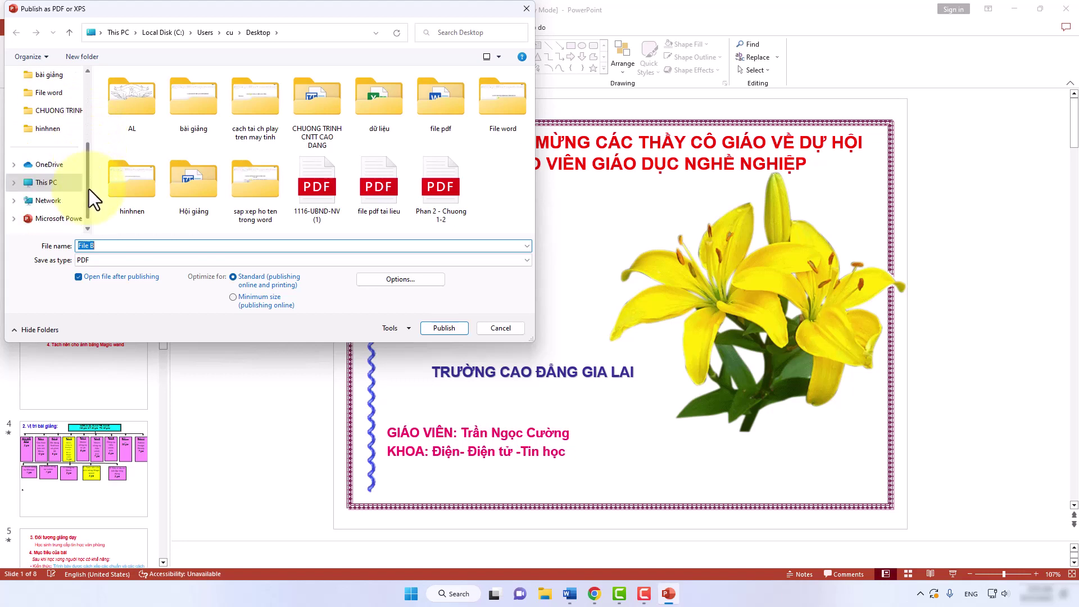
click(50, 186)
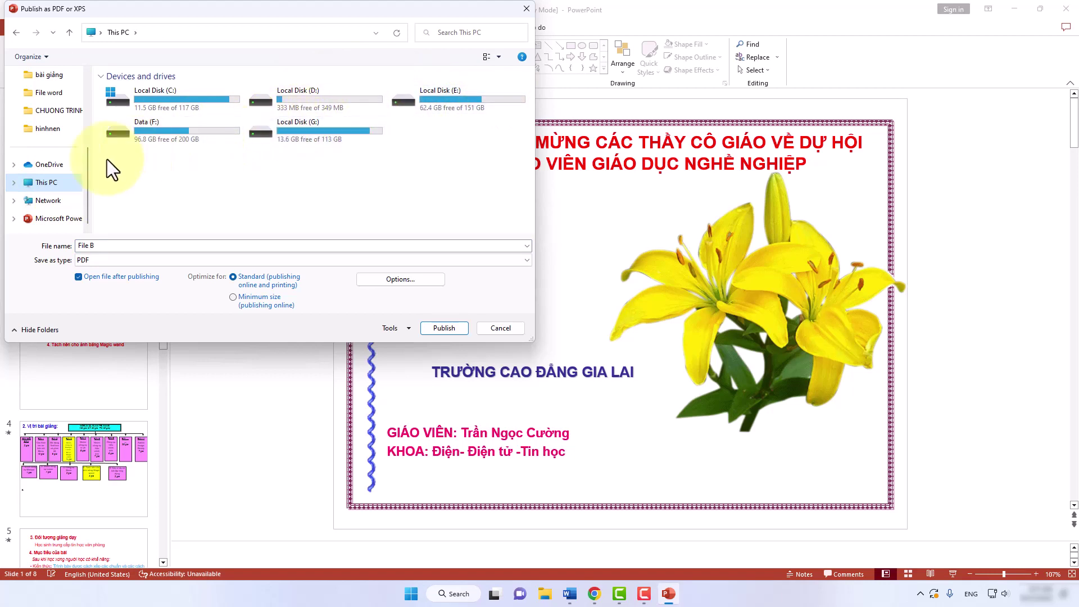
drag(89, 156, 92, 76)
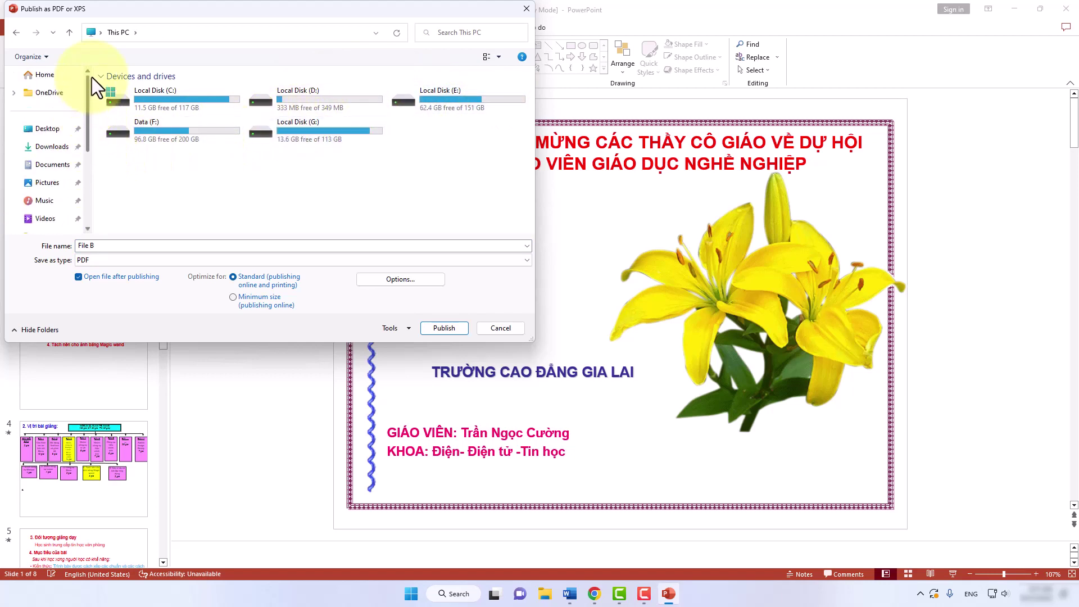
click(53, 131)
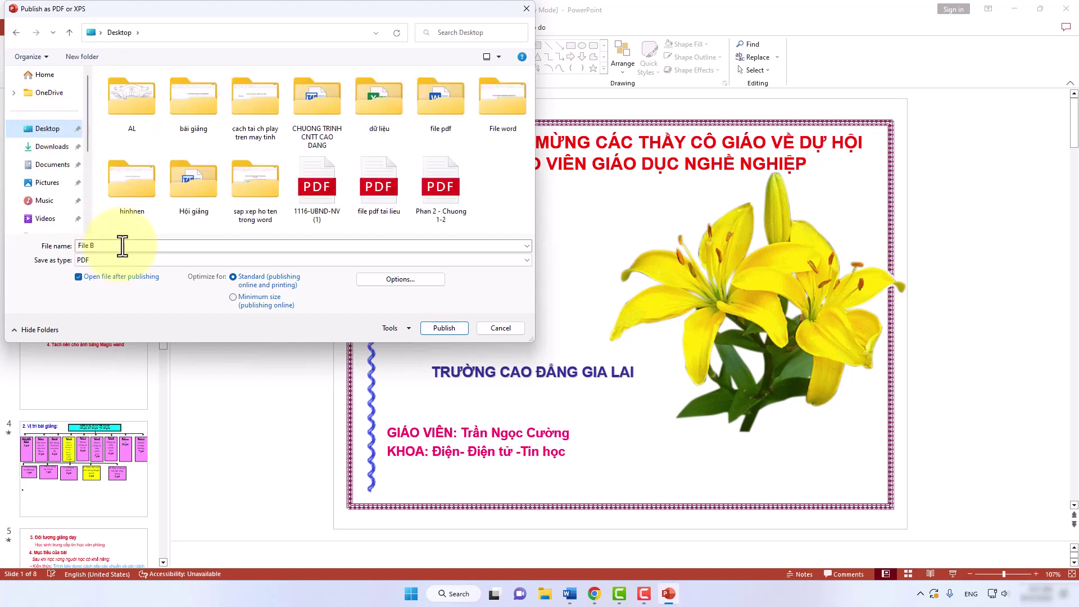
- Name the file 'file pdf 3' and publish it as a PDF to the Desktop
click(79, 246)
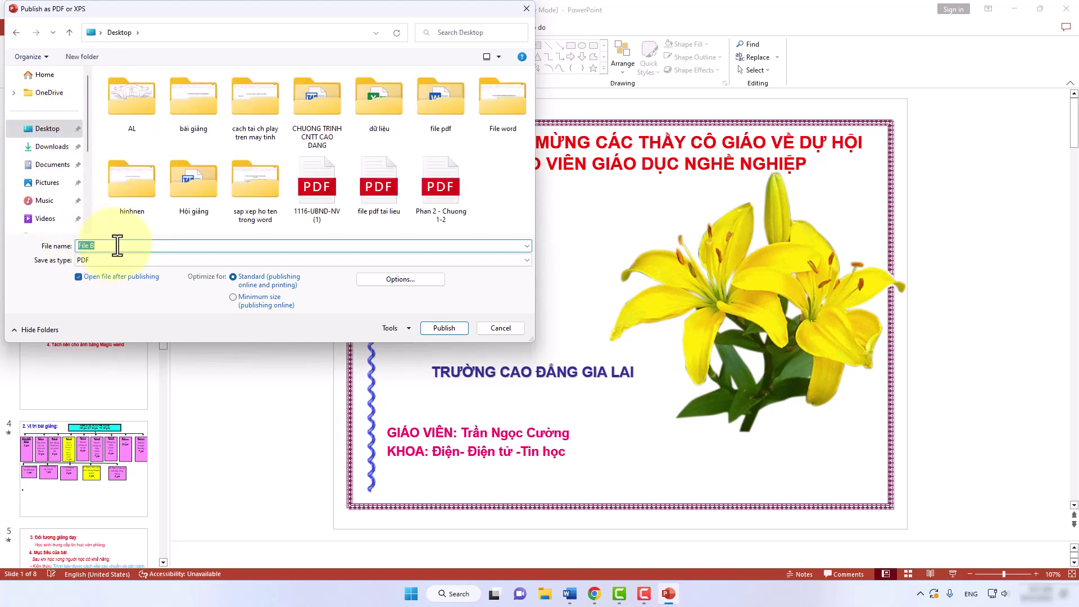
text(file pdf )
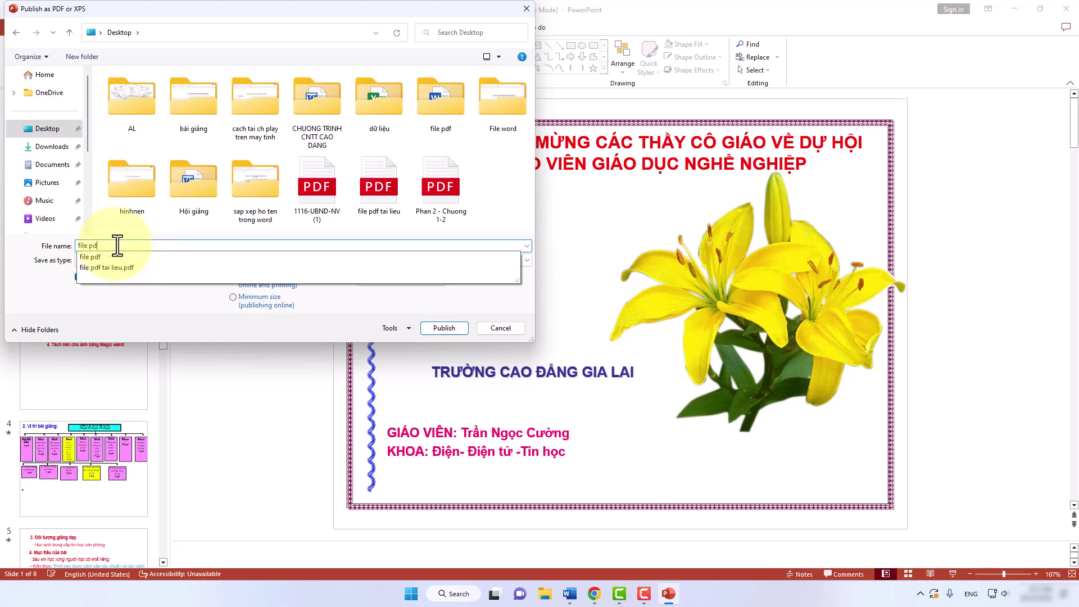
text(3)
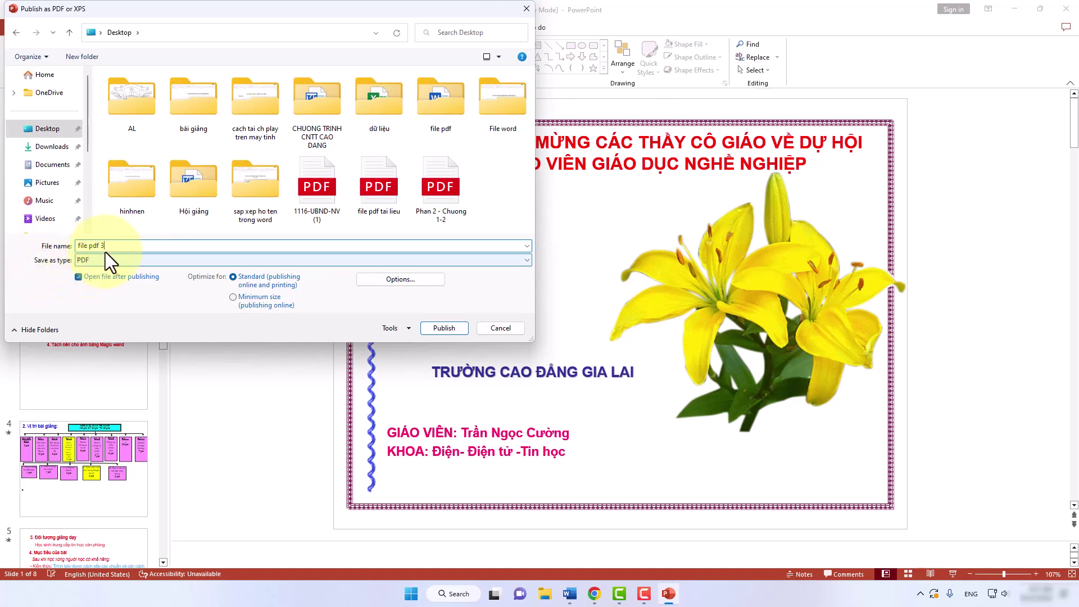
click(445, 327)
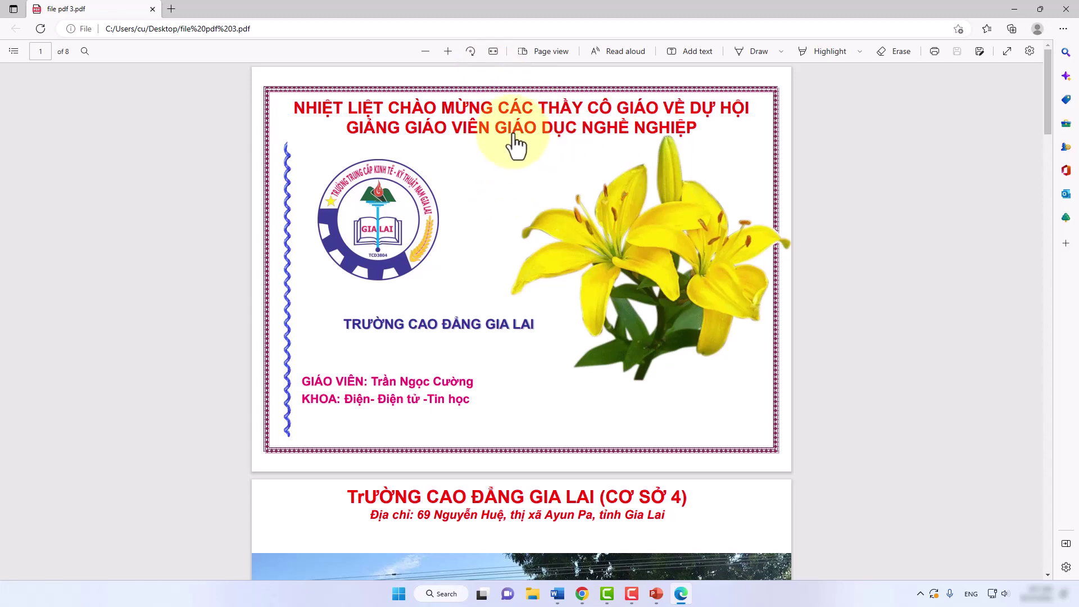
- Page through 'file pdf 3.pdf' to page 7 in Edge, close it, and minimize PowerPoint
scroll(536, 143, down, 6)
scroll(537, 143, down, 4)
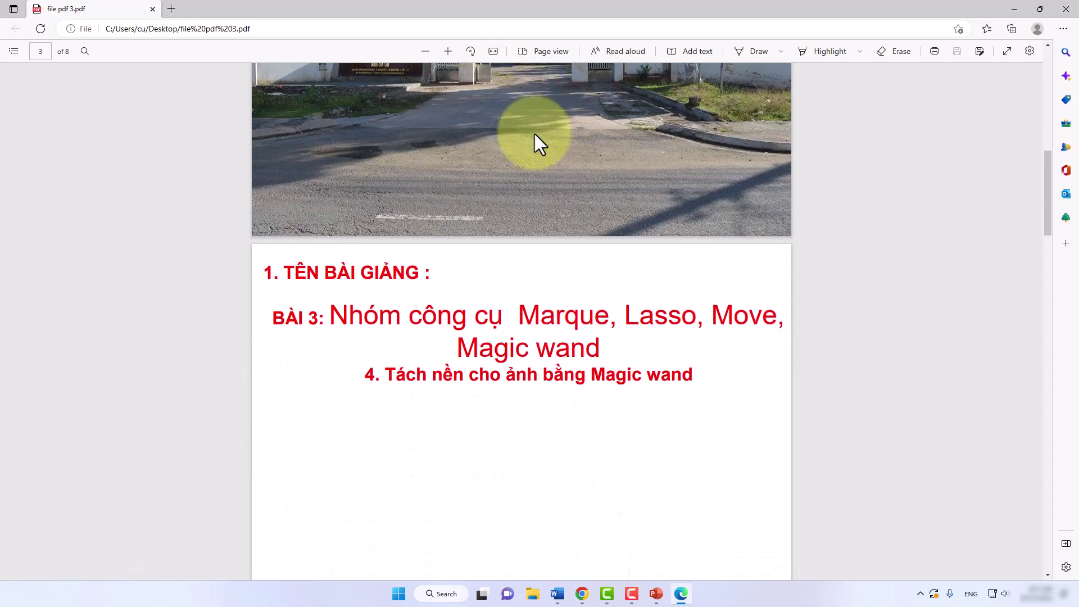
scroll(535, 134, down, 3)
scroll(535, 136, down, 2)
scroll(535, 136, down, 5)
scroll(535, 138, down, 1)
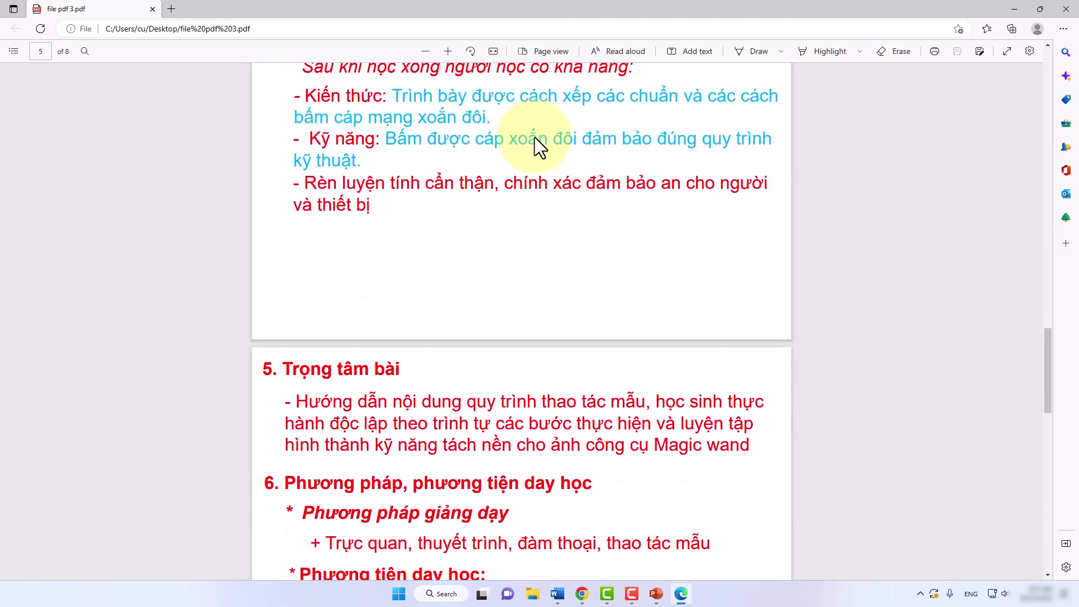
scroll(535, 137, down, 7)
scroll(534, 137, down, 5)
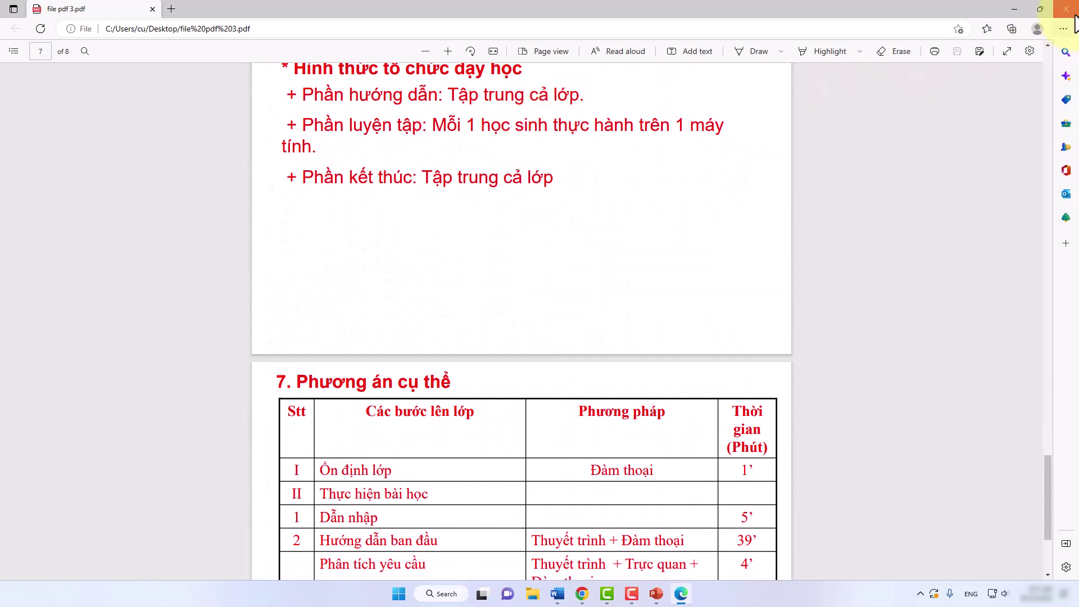
click(1066, 8)
click(1018, 5)
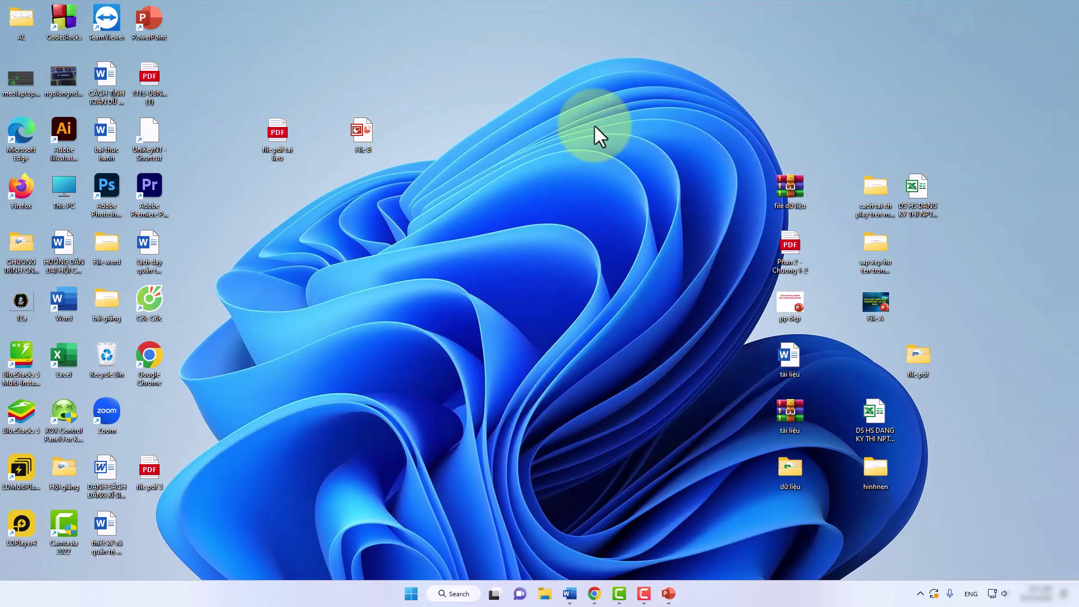
- Place the file pdf 3 icon beside file pdf tai lieu, then reopen, review and close it in Edge
drag(149, 472, 265, 190)
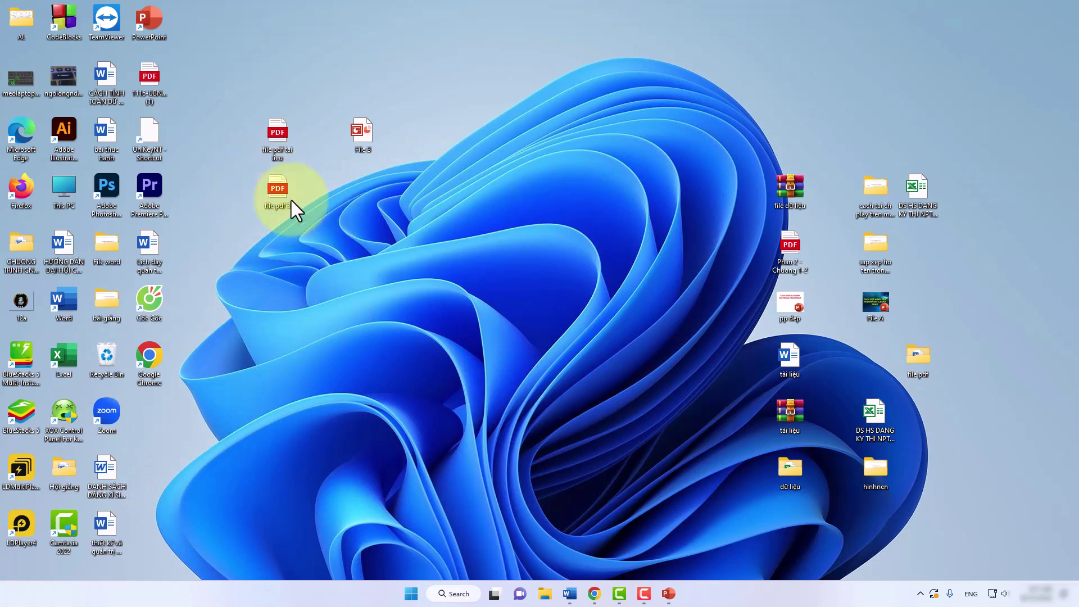
double_click(276, 191)
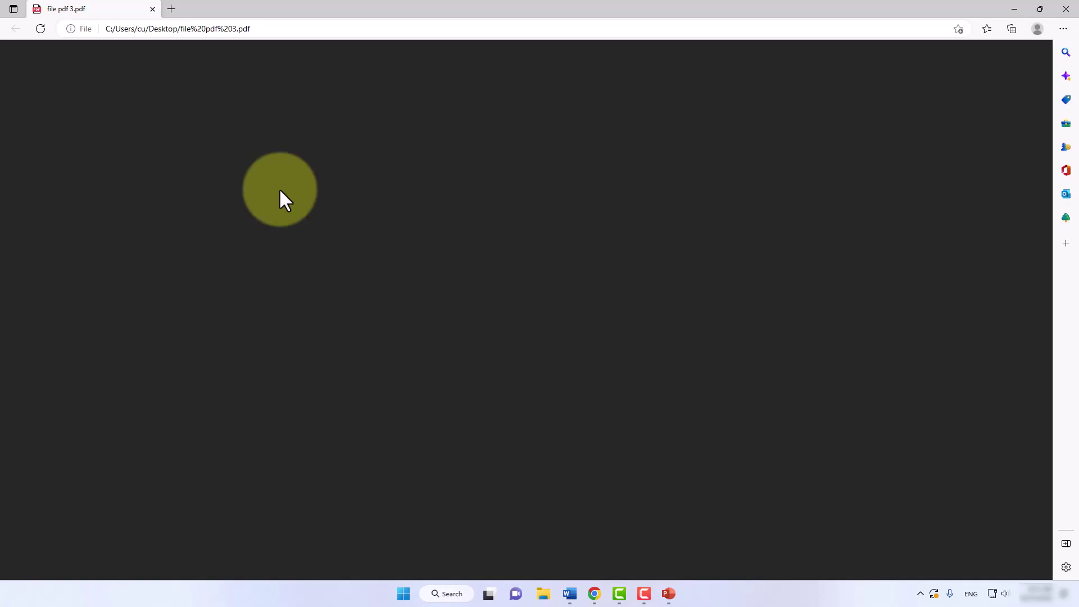
scroll(337, 180, up, 5)
scroll(349, 169, up, 5)
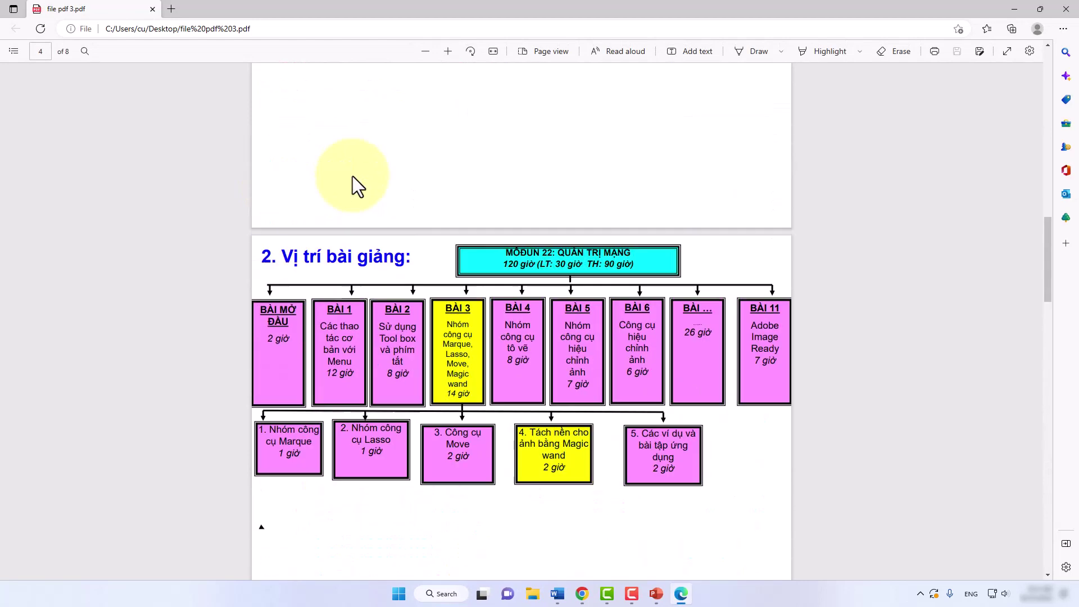
scroll(360, 177, up, 5)
scroll(357, 172, up, 1)
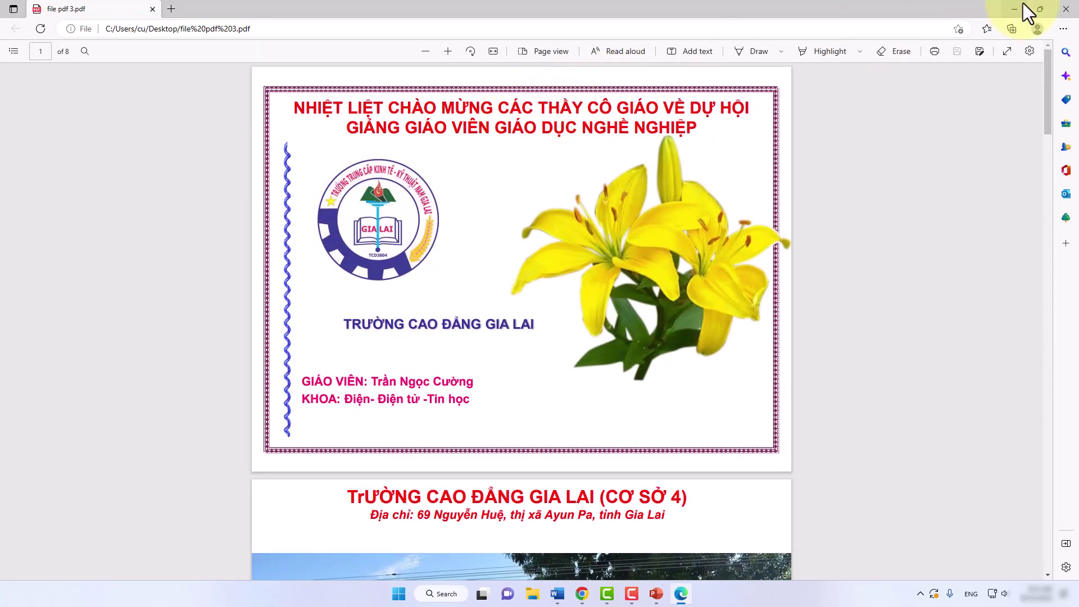
click(1067, 9)
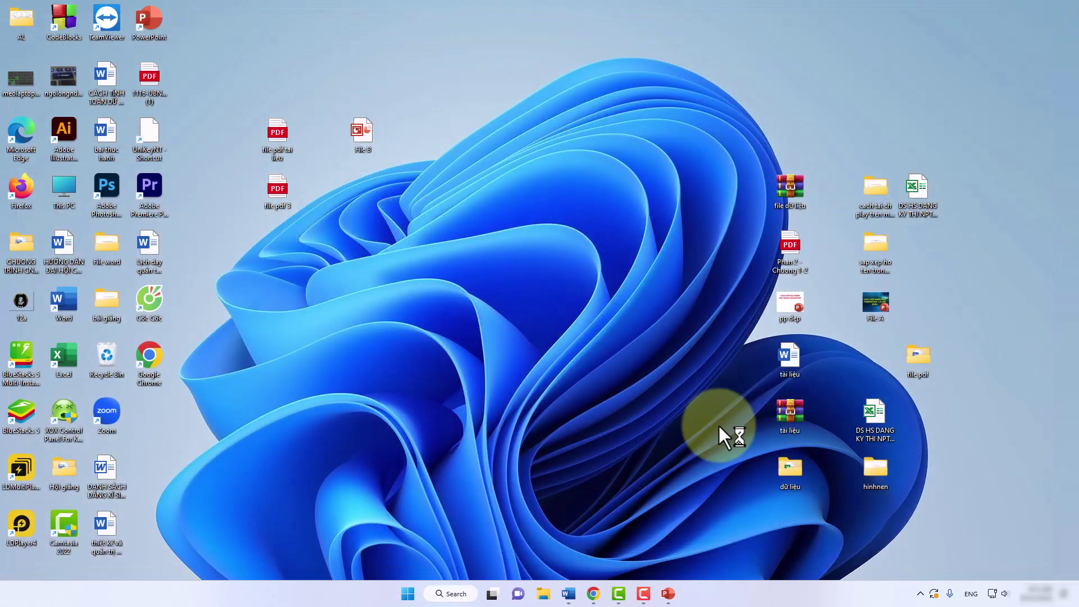
- Restore the minimized Word document 'CÁCH CHUYỂN FILE POWERPOINT SANG PDF' from the taskbar
click(570, 593)
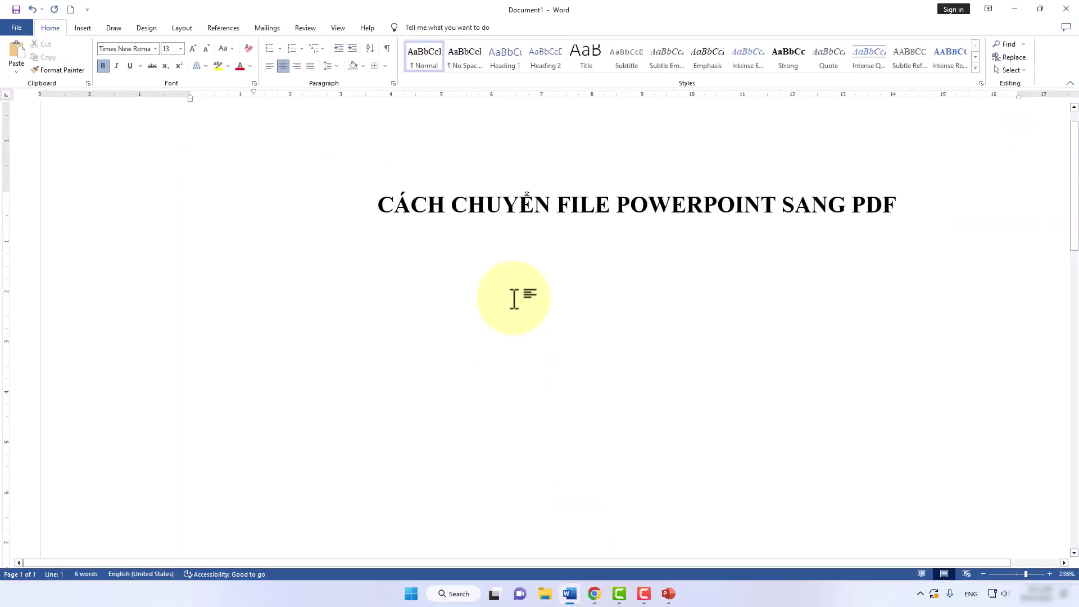